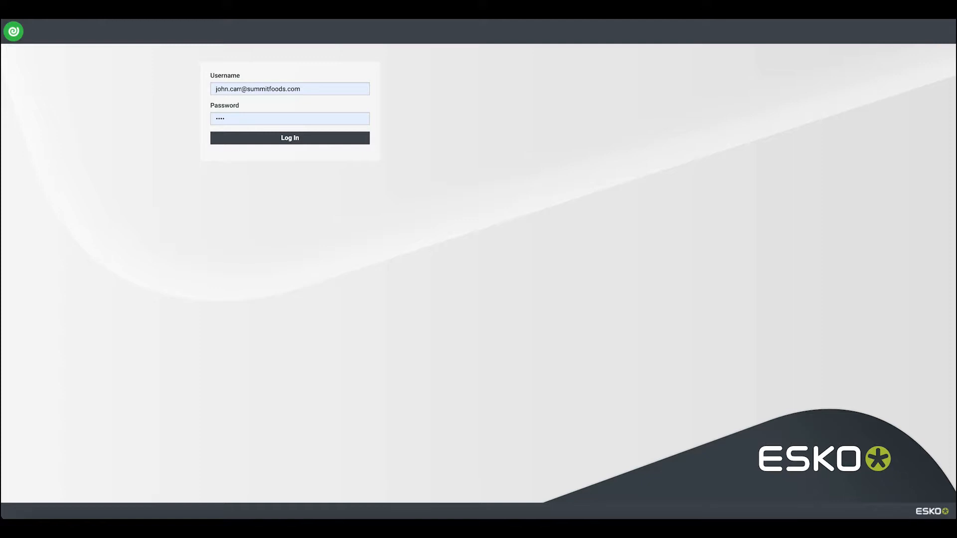
Sign in as the project manager and review the My WebCenter personal pages menu
left_click(319, 142)
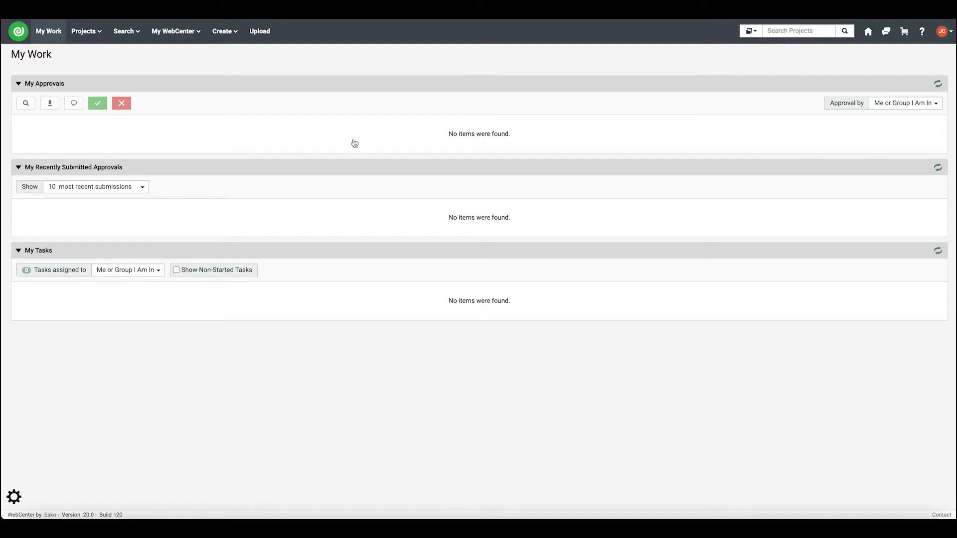
left_click(180, 32)
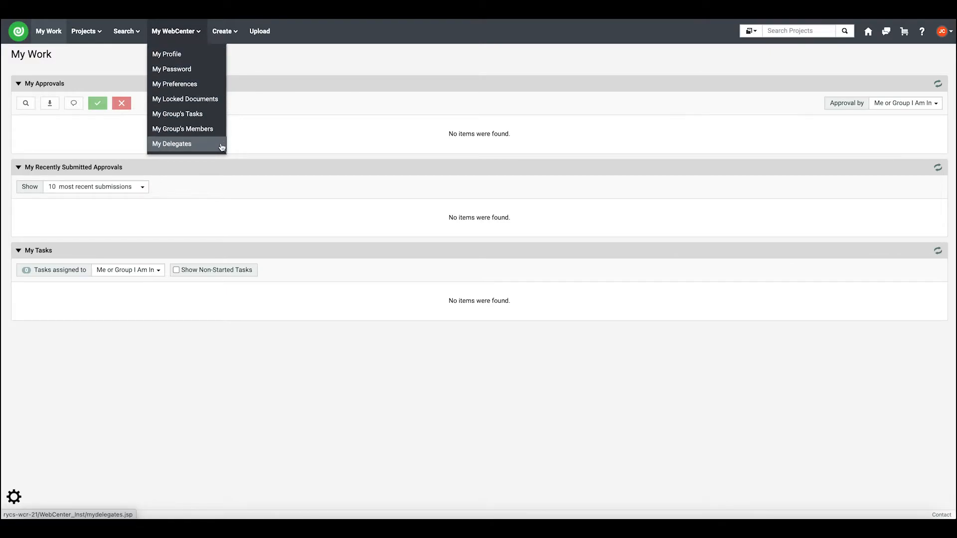
Sign out of the project manager account and log in as the administrator
mouse_move(944, 32)
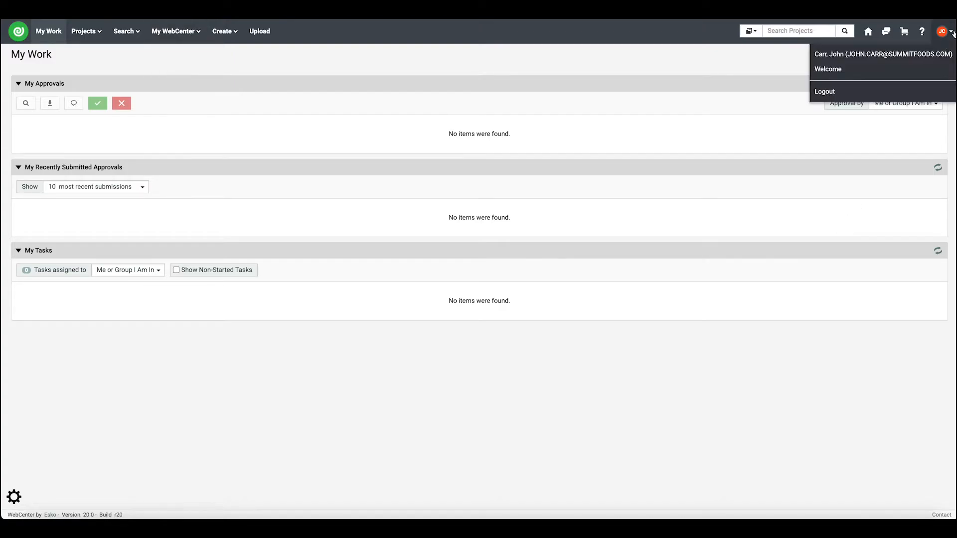
left_click(924, 90)
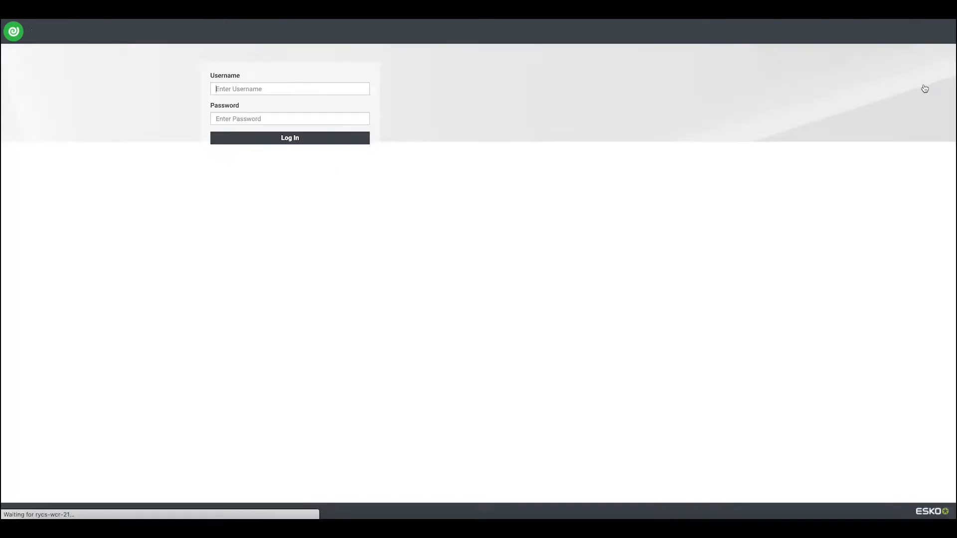
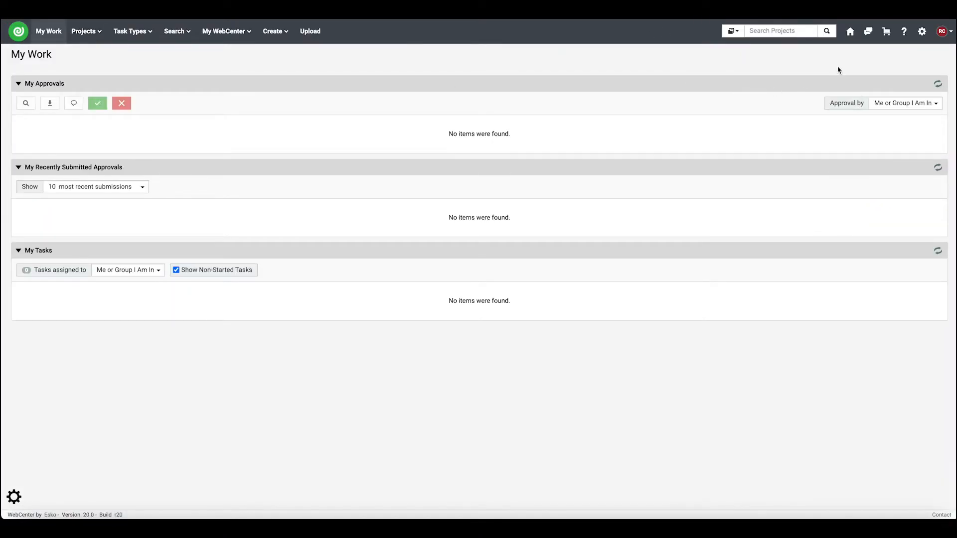
In the Users administration list, filter by the project manager's surname and open their profile
left_click(920, 32)
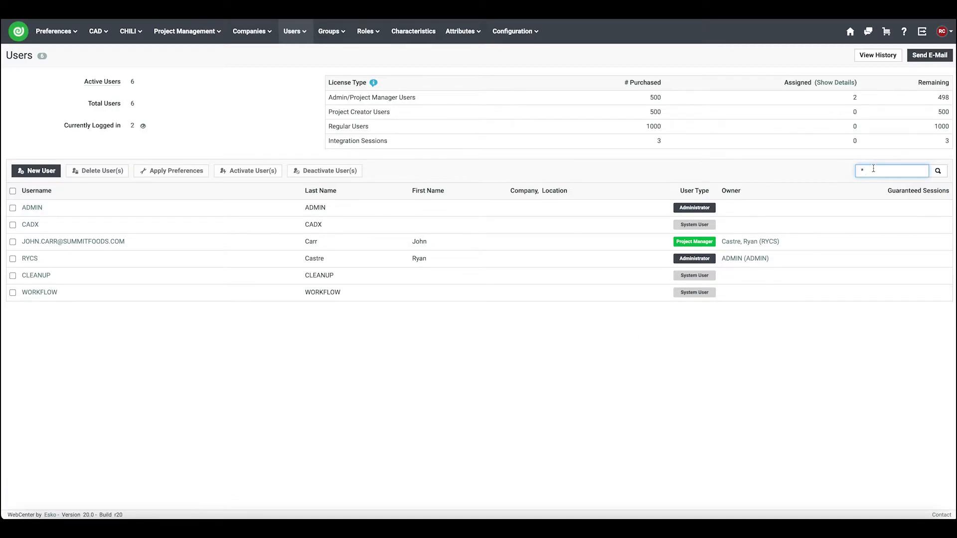
type("carr*")
key("Return")
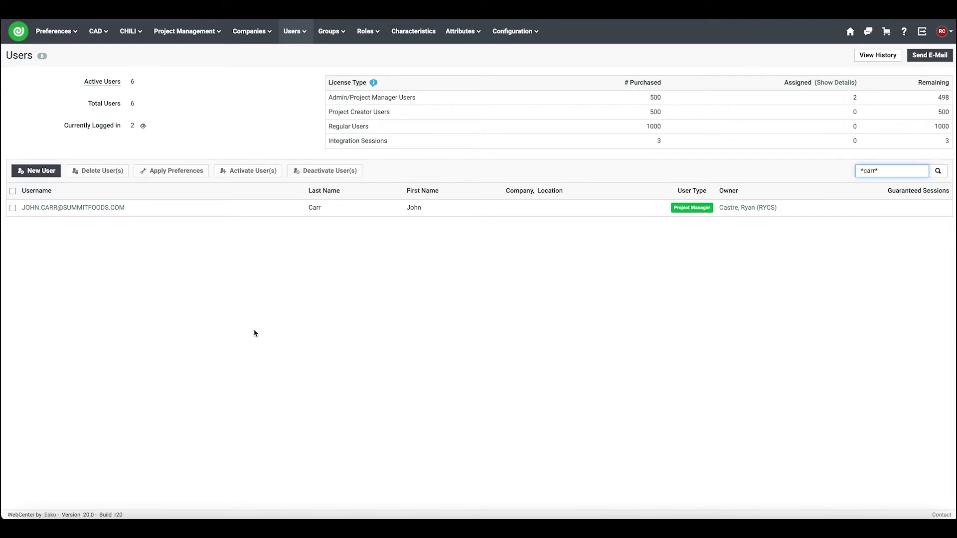
left_click(96, 212)
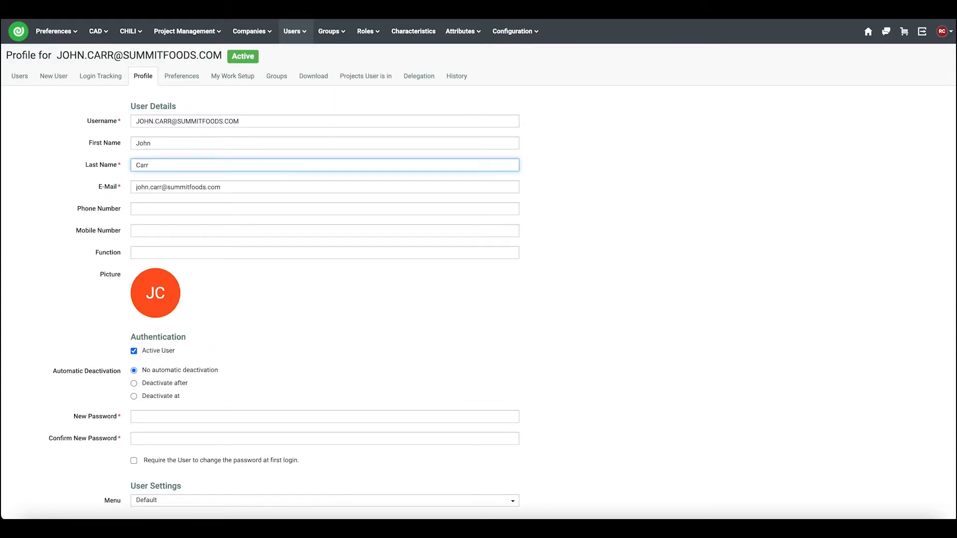
Tick the User Can Create User privilege on the project manager's profile and save
scroll(495, 335, "down", 5)
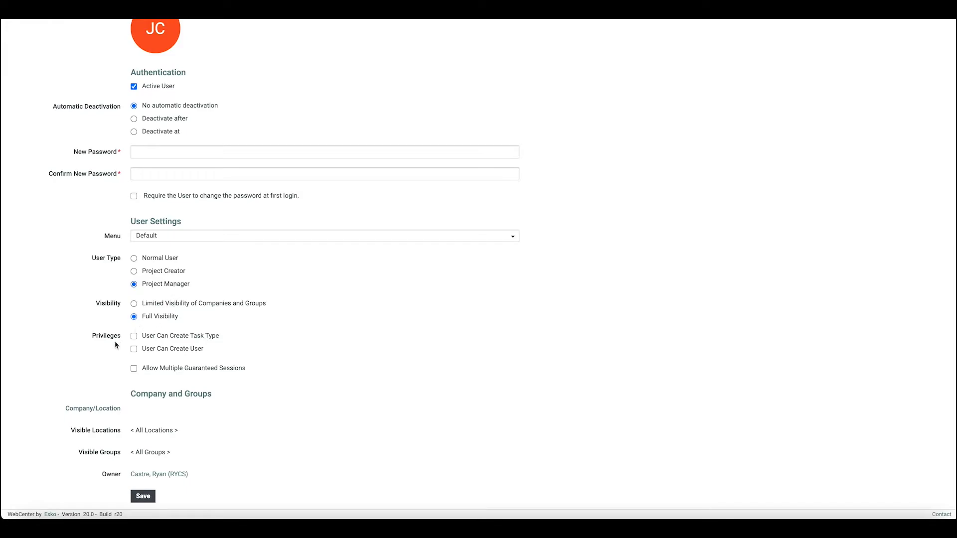
left_click(162, 355)
left_click(143, 496)
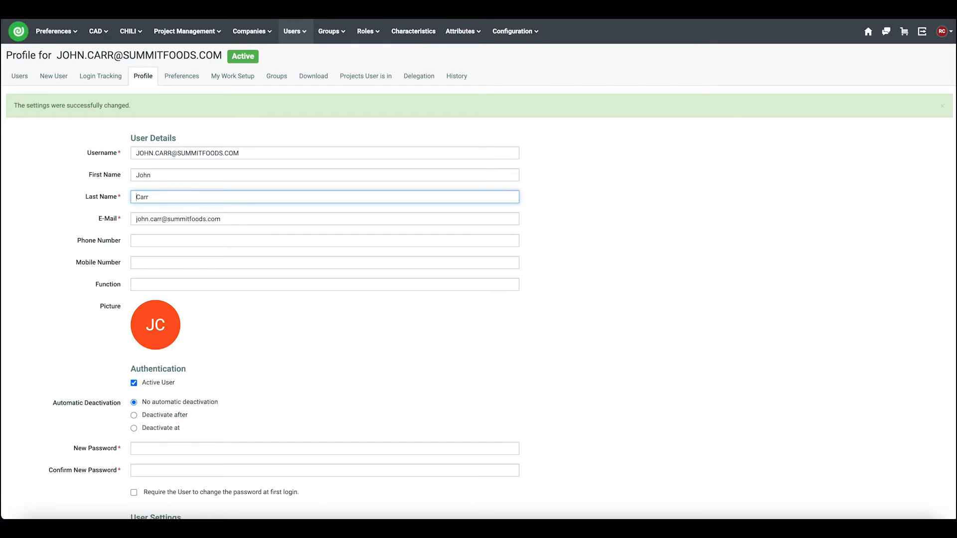
Sign out of the administrator account and log back in with the saved project manager credentials
left_click(941, 31)
left_click(924, 93)
type("o")
key("BackSpace")
type("jo")
key("Down")
key("Return")
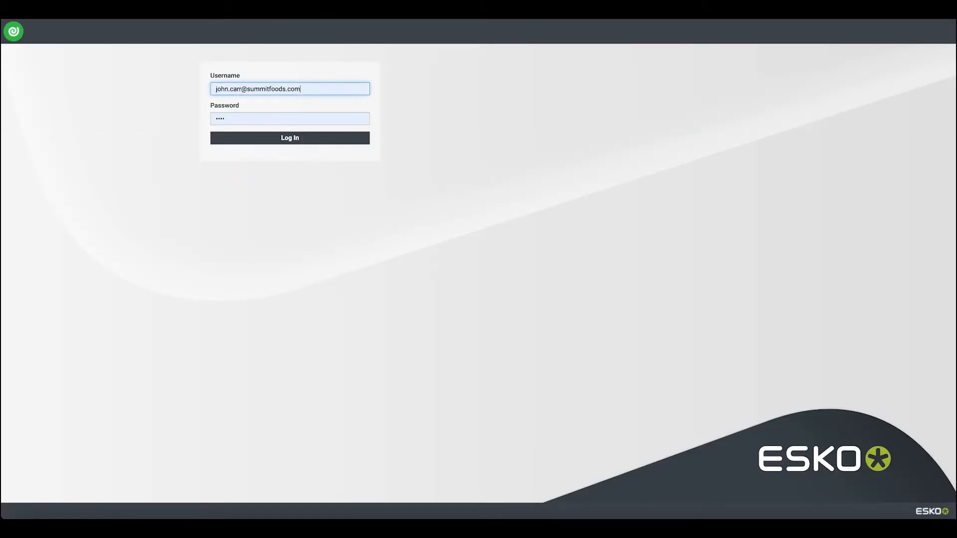
key("Return")
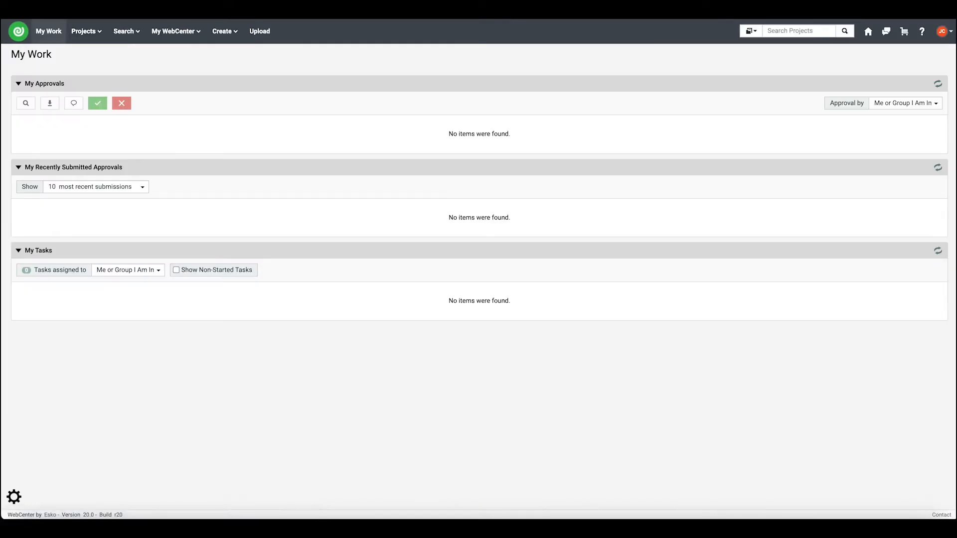
Go to My WebCenter > My Users and start a New User
mouse_move(194, 42)
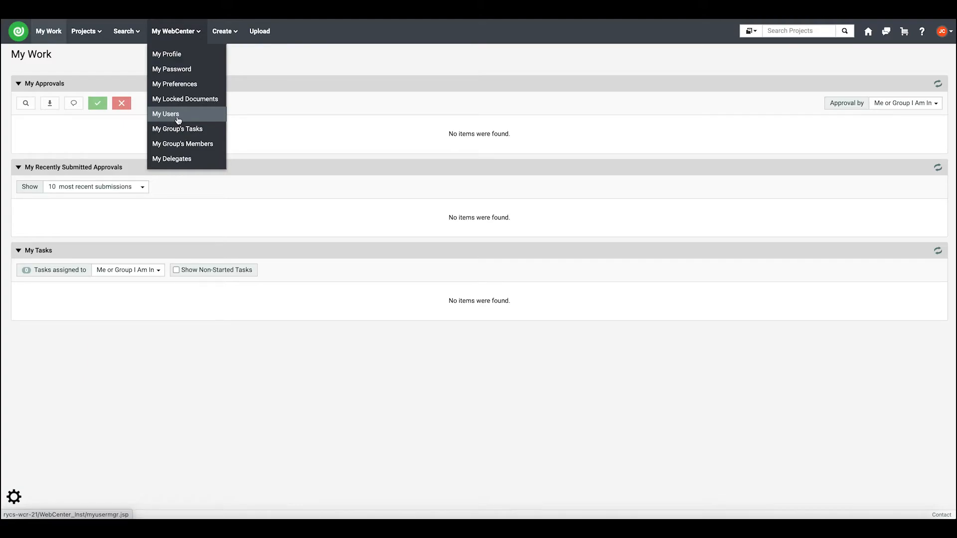
left_click(178, 121)
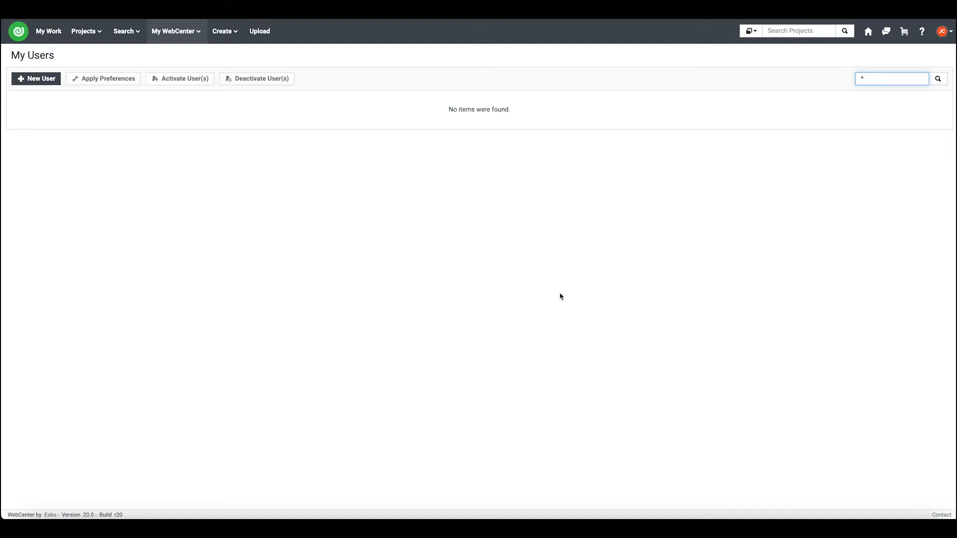
left_click(47, 82)
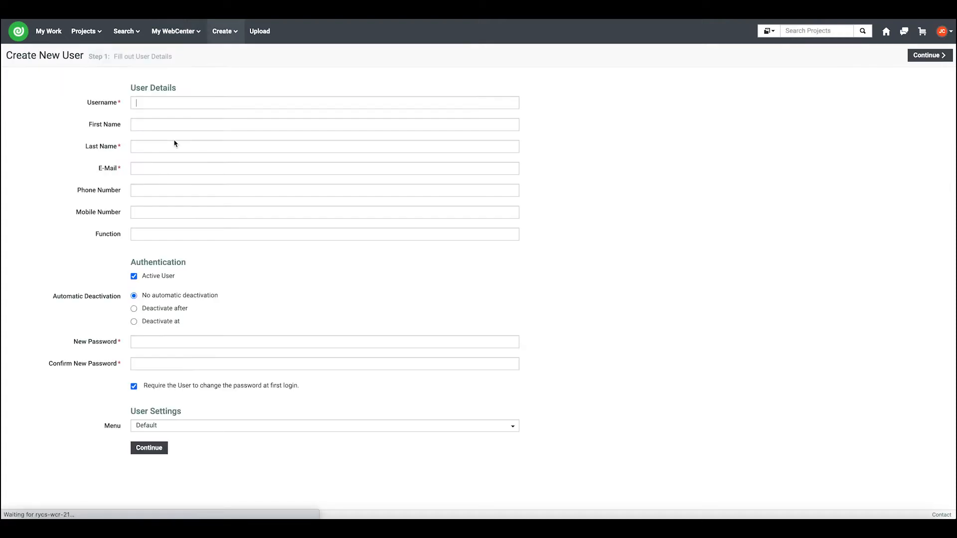
Enter the new user's username, first name, last name and suggested e-mail address
type("Alison")
key("Tab")
type("C")
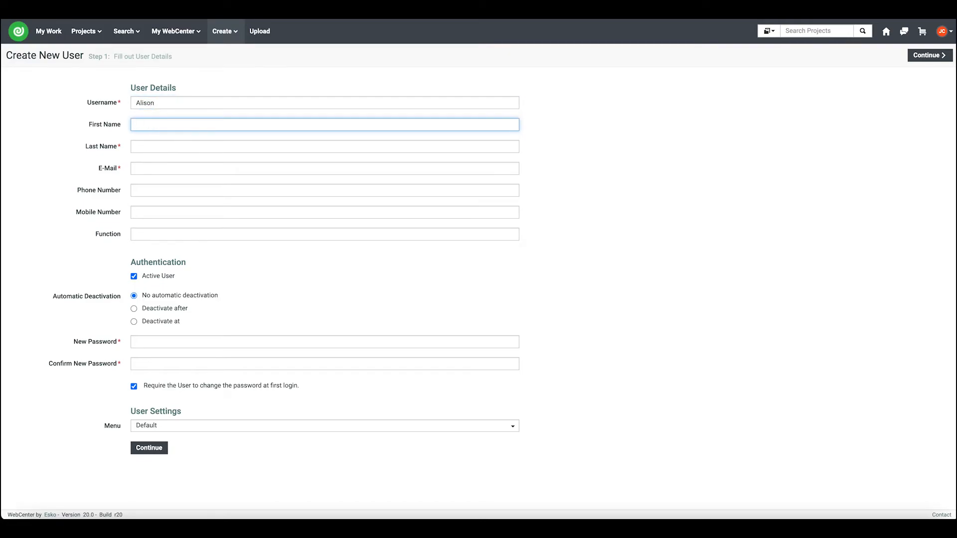
left_click(169, 99)
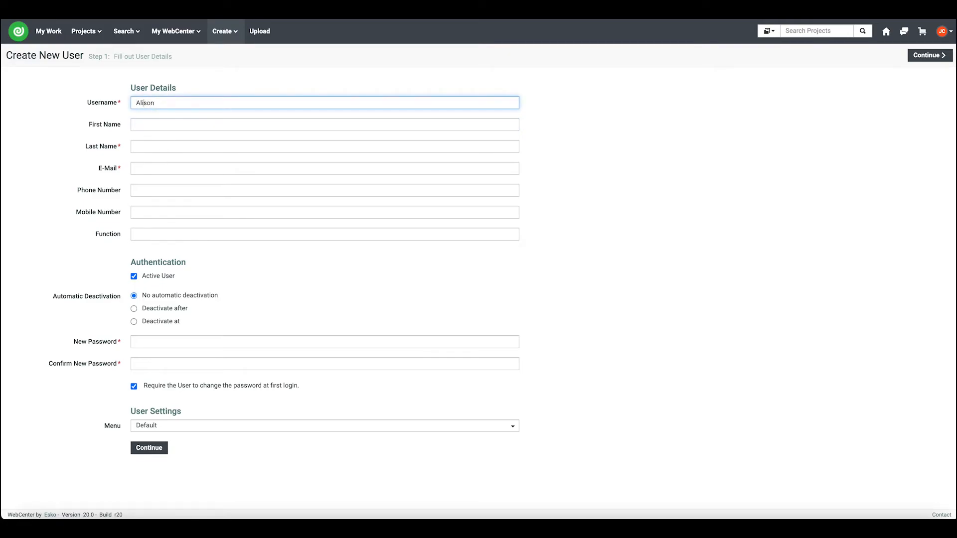
key("Tab")
key("Tab")
key("Tab")
key("Down")
key("Return")
left_click(185, 240)
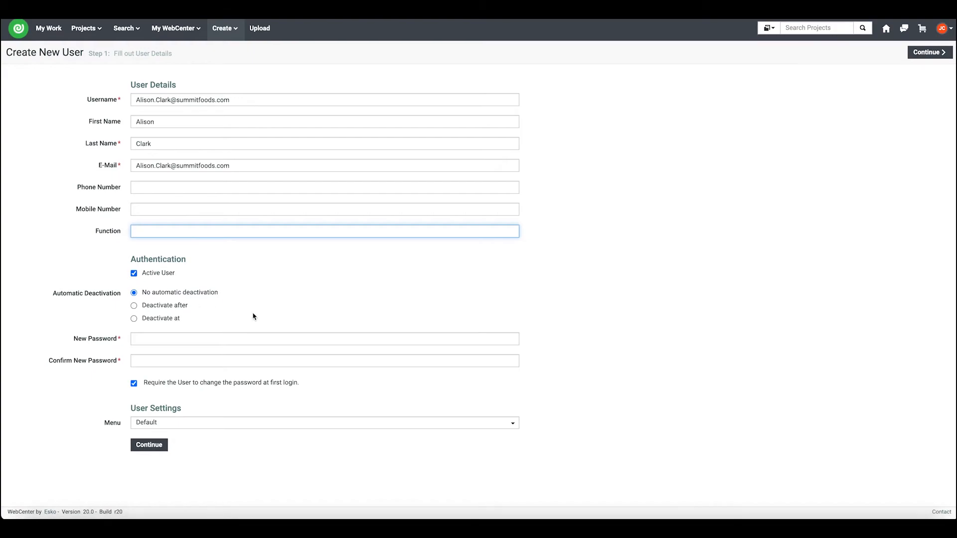
Enter and confirm the new user's password, keep the Default menu, and continue
left_click(164, 343)
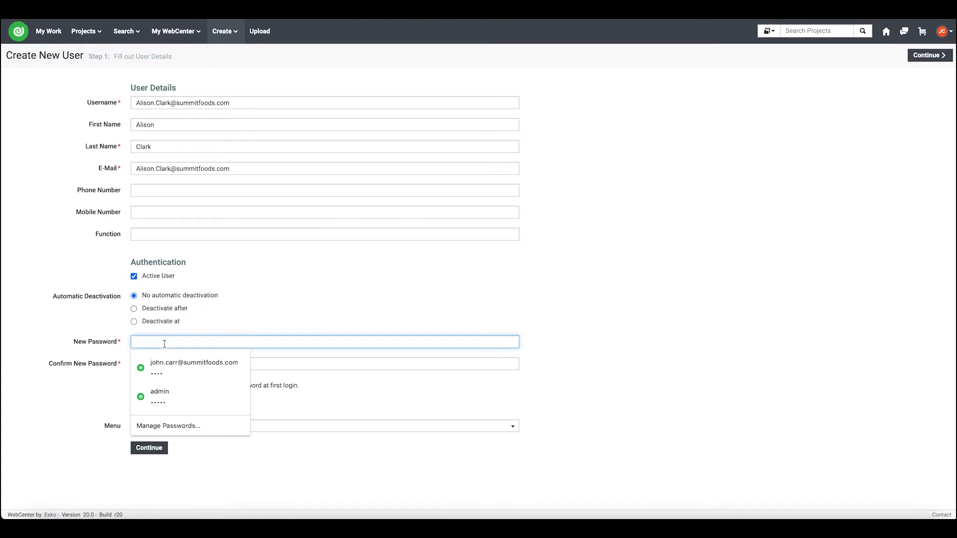
type("••••")
key("Tab")
type("••••")
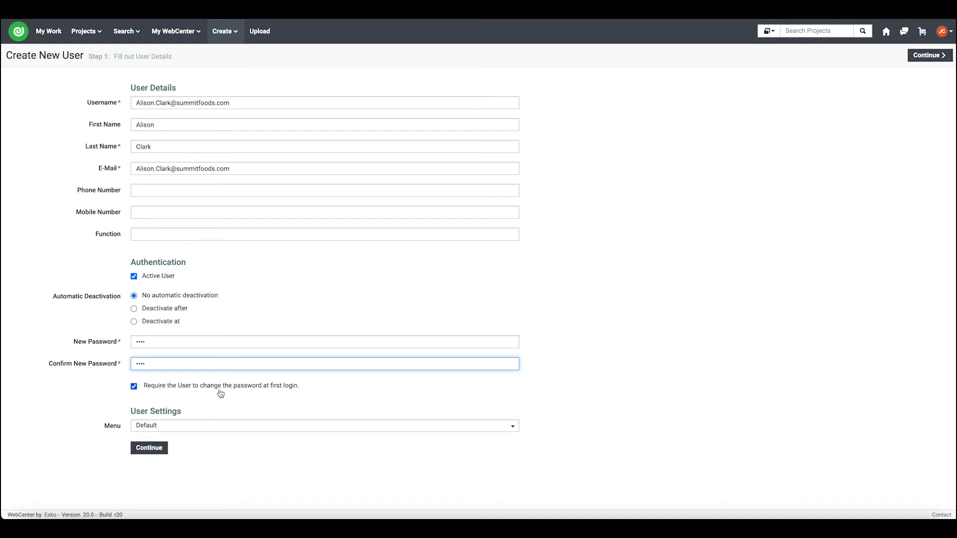
left_click(189, 425)
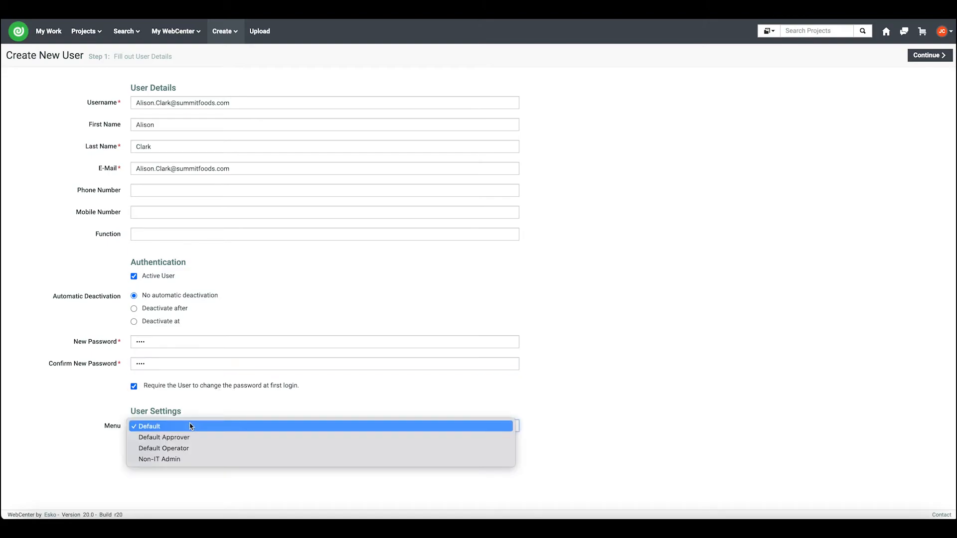
left_click(106, 429)
left_click(150, 447)
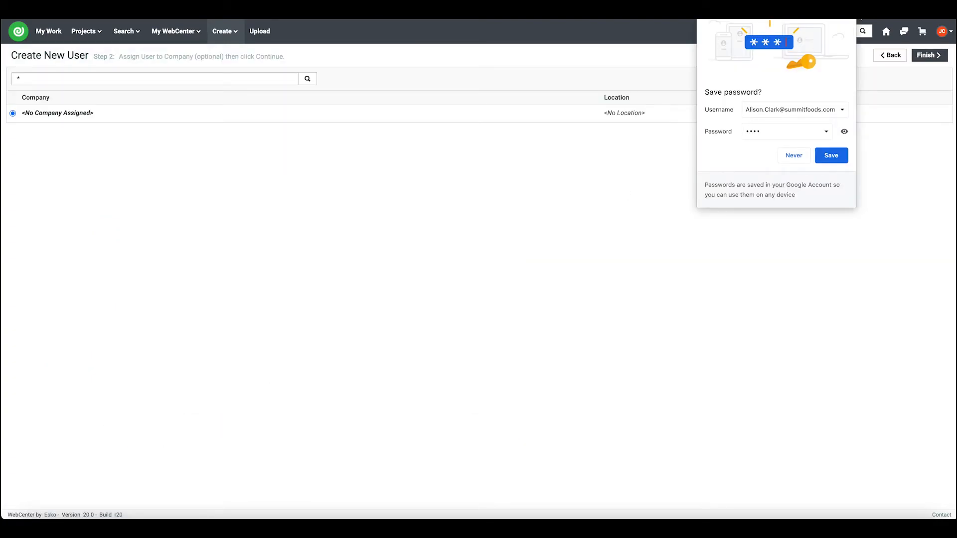
Dismiss the browser's save-password prompt and finish with <No Company Assigned>
left_click(850, 13)
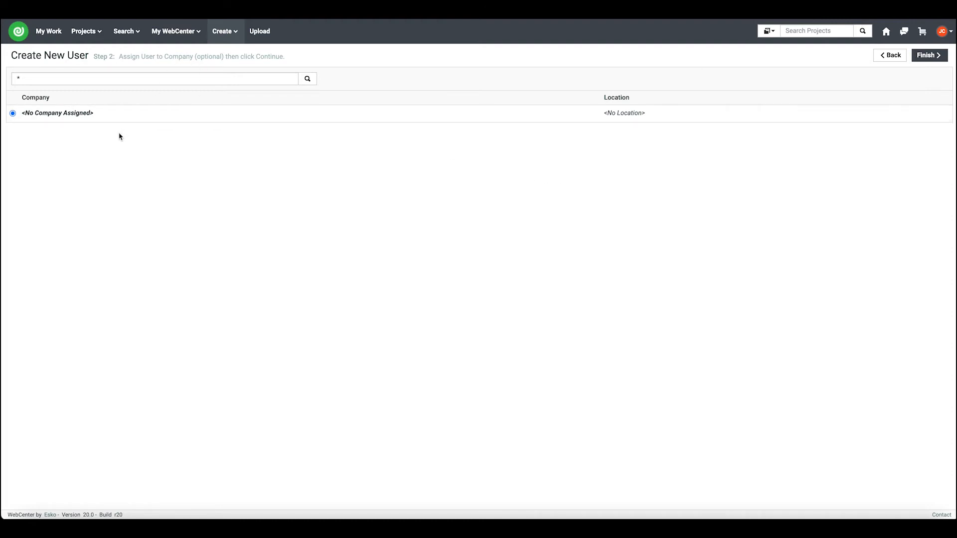
left_click(939, 56)
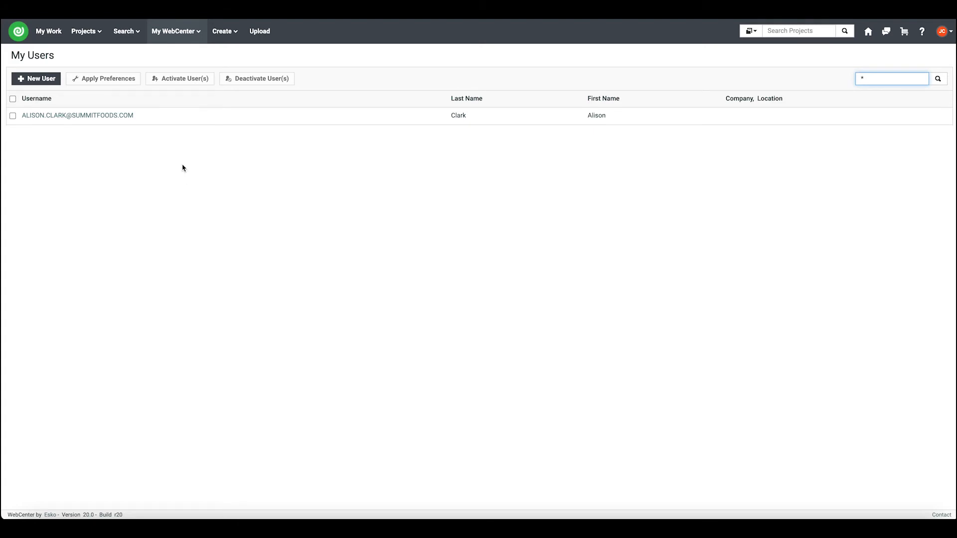
left_click(118, 119)
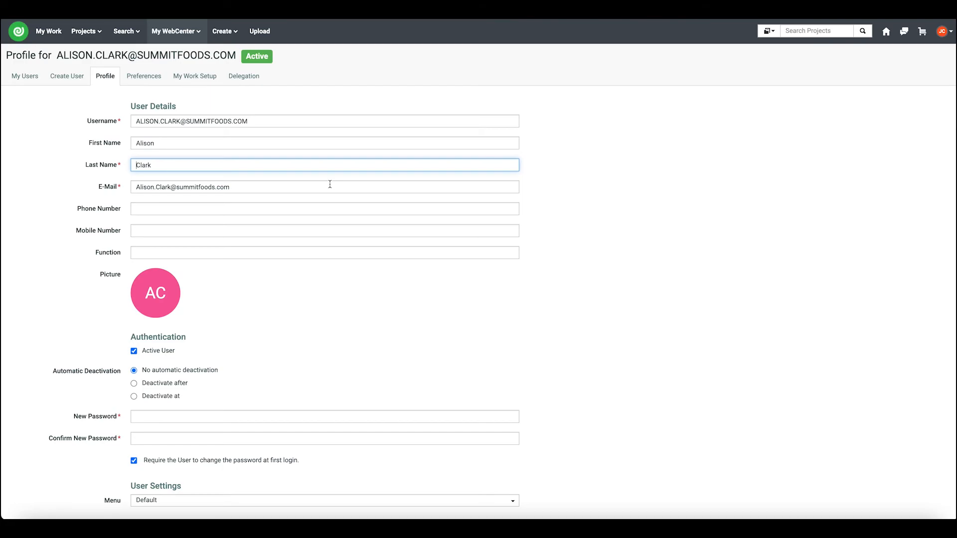
scroll(330, 185, "down", 2)
scroll(330, 185, "up", 2)
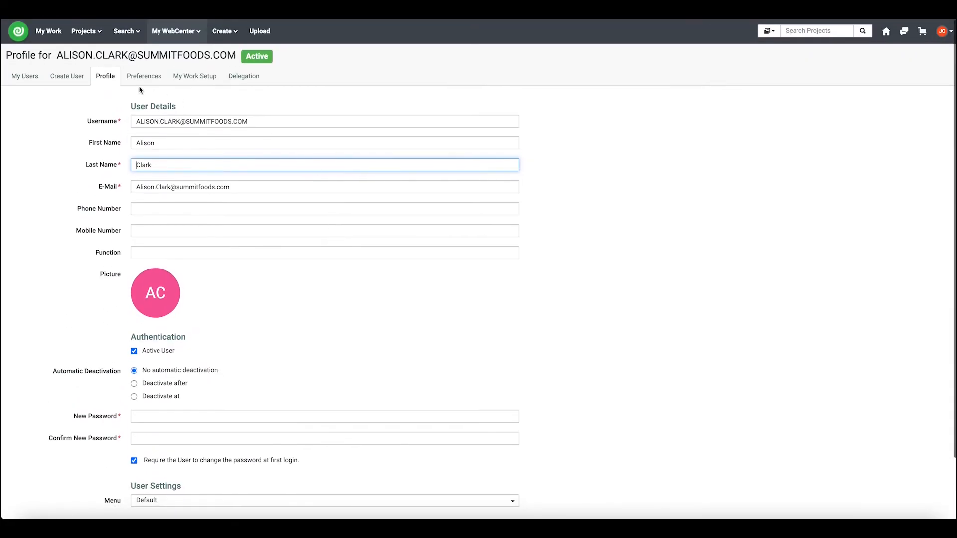